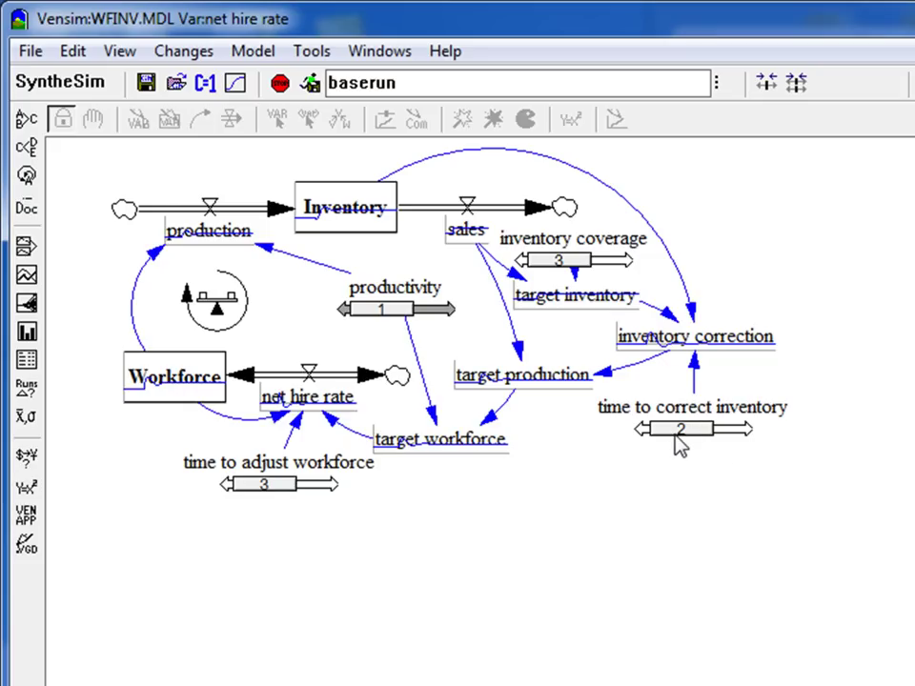
# Step: Vary the time to correct inventory in the live simulation, ending at 6, and examine its effect on the inventory and workforce curves
pyautogui.moveTo(349, 222)
pyautogui.moveTo(213, 246)
pyautogui.moveTo(200, 391)
pyautogui.moveTo(308, 414)
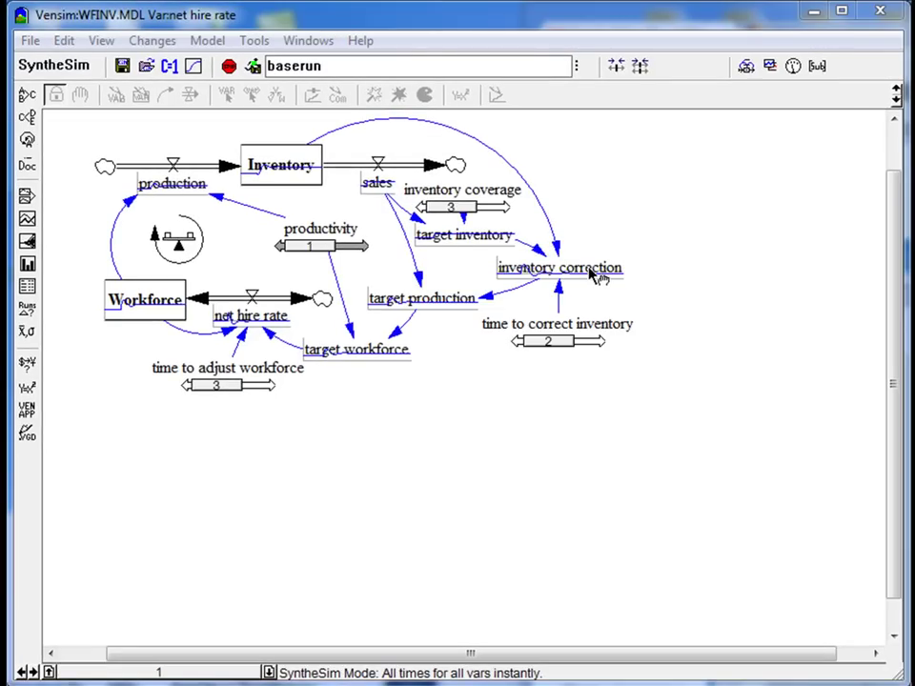
pyautogui.moveTo(549, 351); pyautogui.dragTo(532, 350)
pyautogui.moveTo(536, 342); pyautogui.dragTo(569, 351)
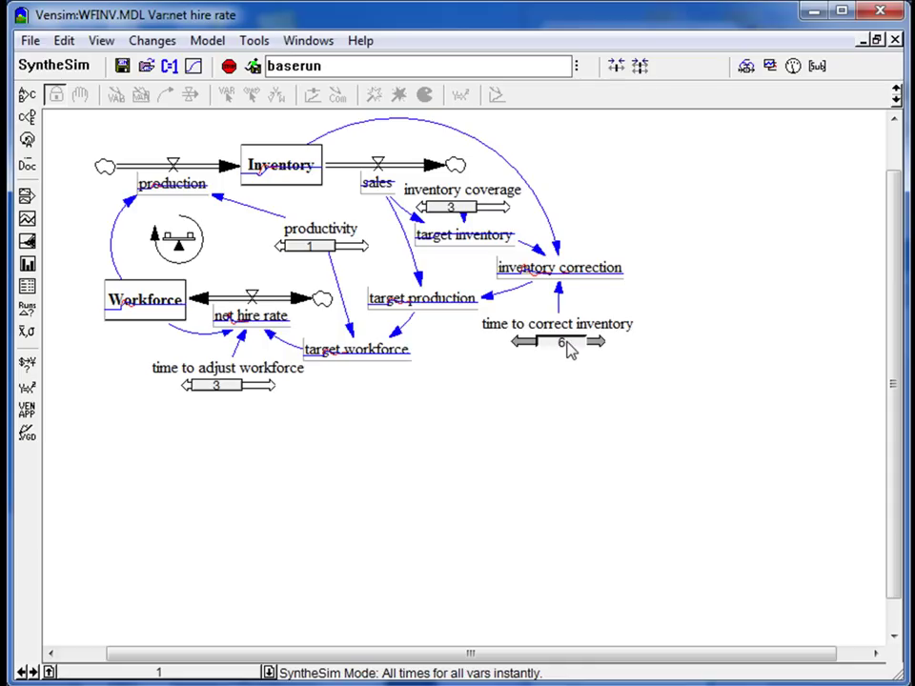
pyautogui.moveTo(562, 275)
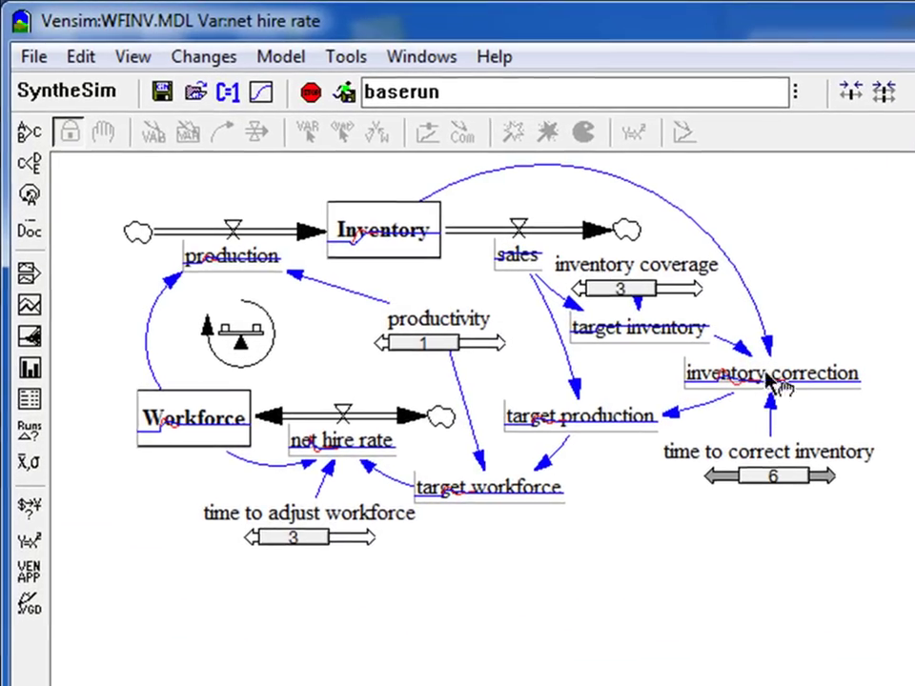
pyautogui.moveTo(388, 252)
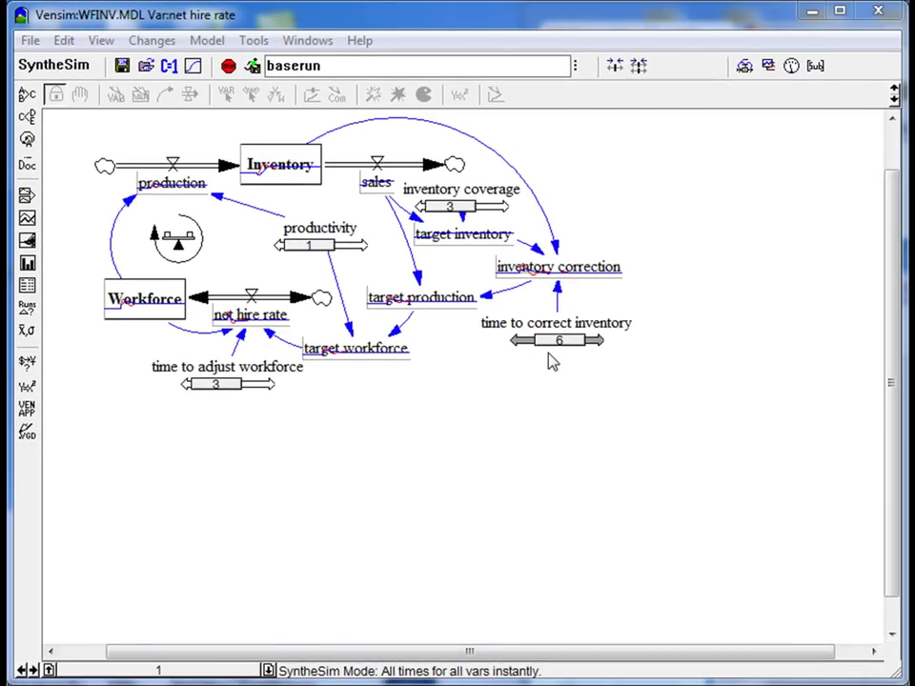
# Step: Return the time to correct inventory to 2 and stop the SyntheSim simulation
pyautogui.click(565, 346)
pyautogui.moveTo(567, 349); pyautogui.dragTo(547, 341)
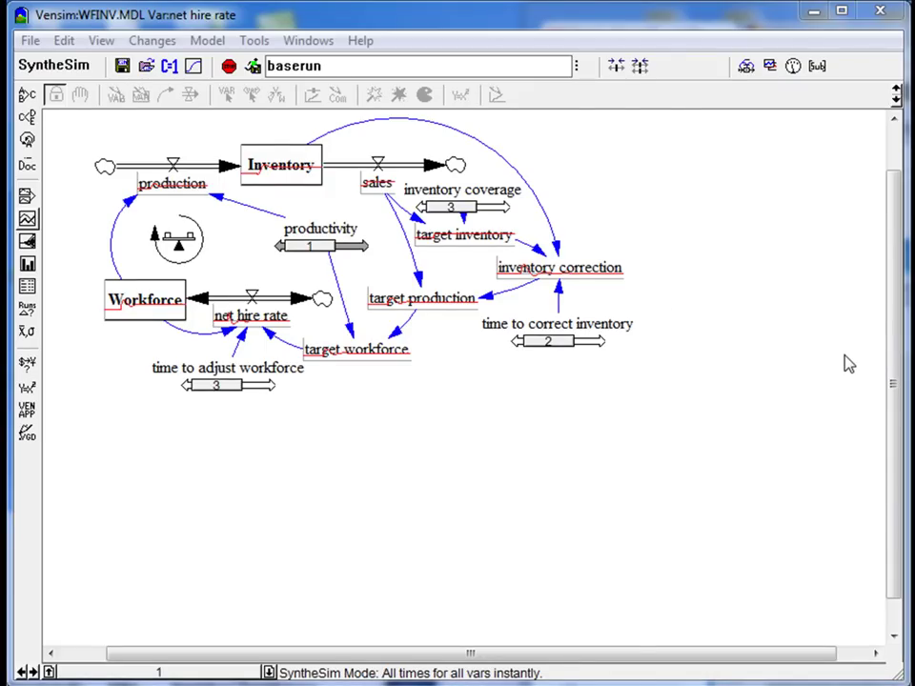
pyautogui.click(228, 66)
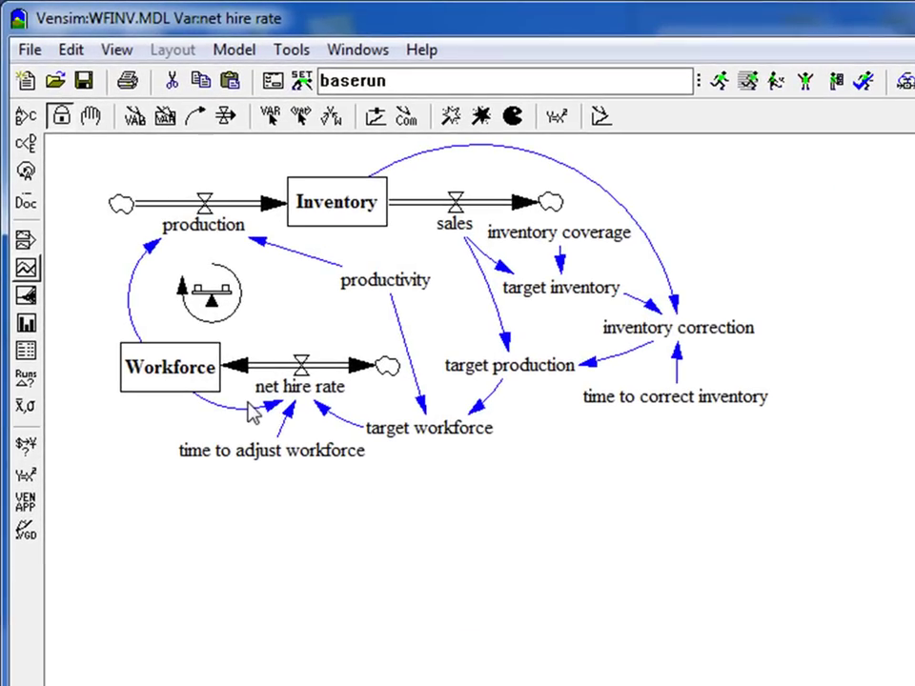
# Step: Plot a custom graph of Workforce for the baserun simulation with the default settings, examine it, and close it
pyautogui.click(160, 341)
pyautogui.click(172, 373)
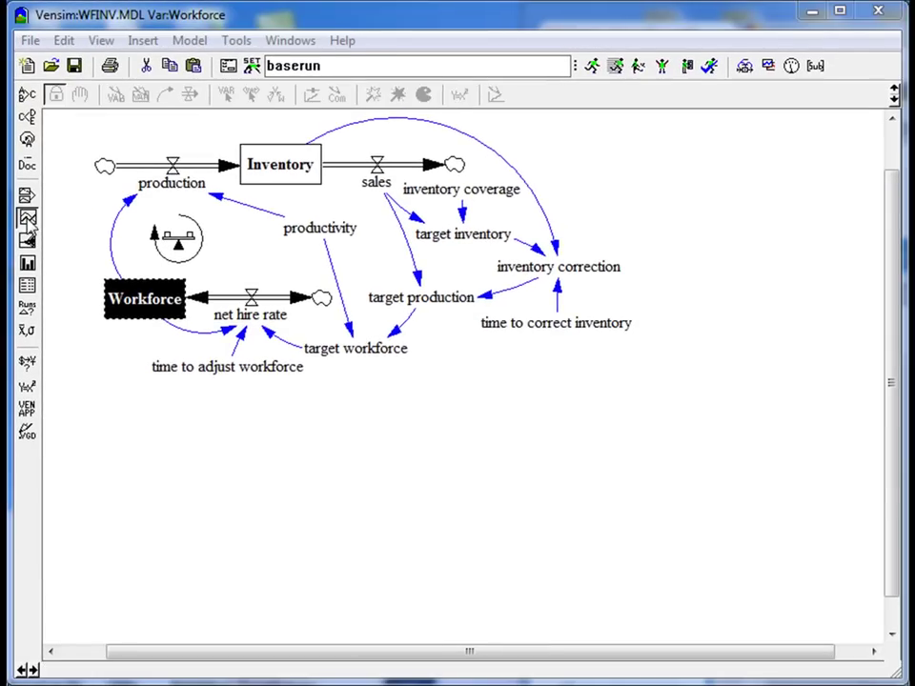
pyautogui.click(28, 219)
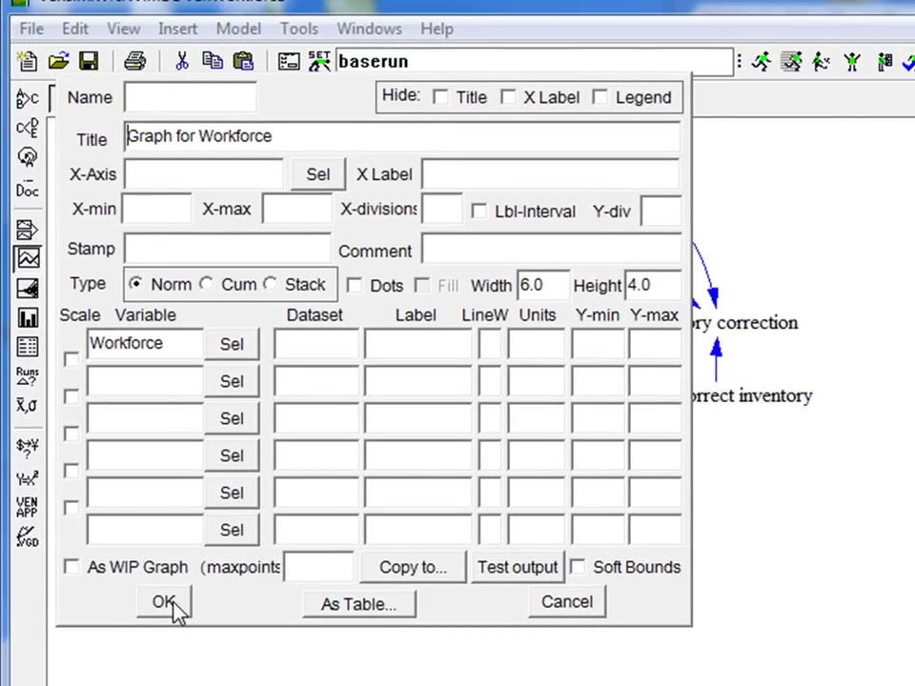
pyautogui.click(174, 603)
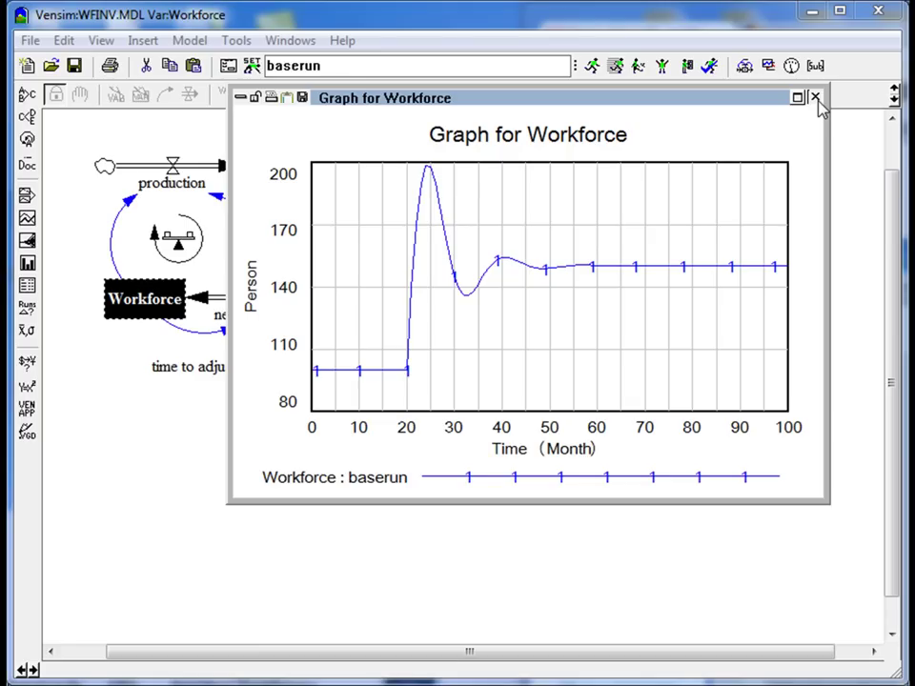
pyautogui.click(815, 98)
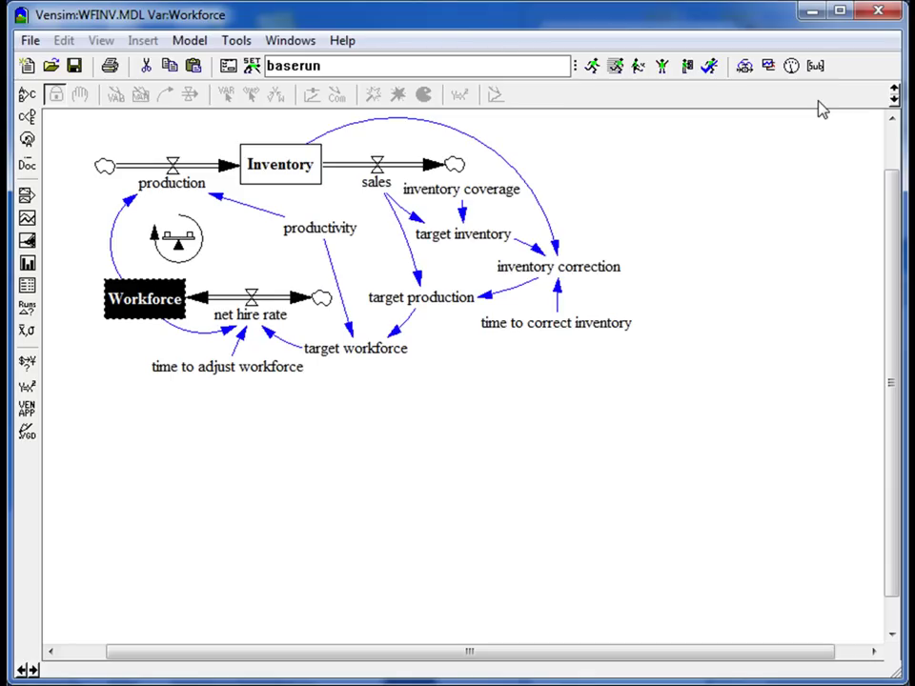
# Step: Name the simulation run experiment in place of baserun
pyautogui.click(501, 66)
pyautogui.doubleClick(501, 65)
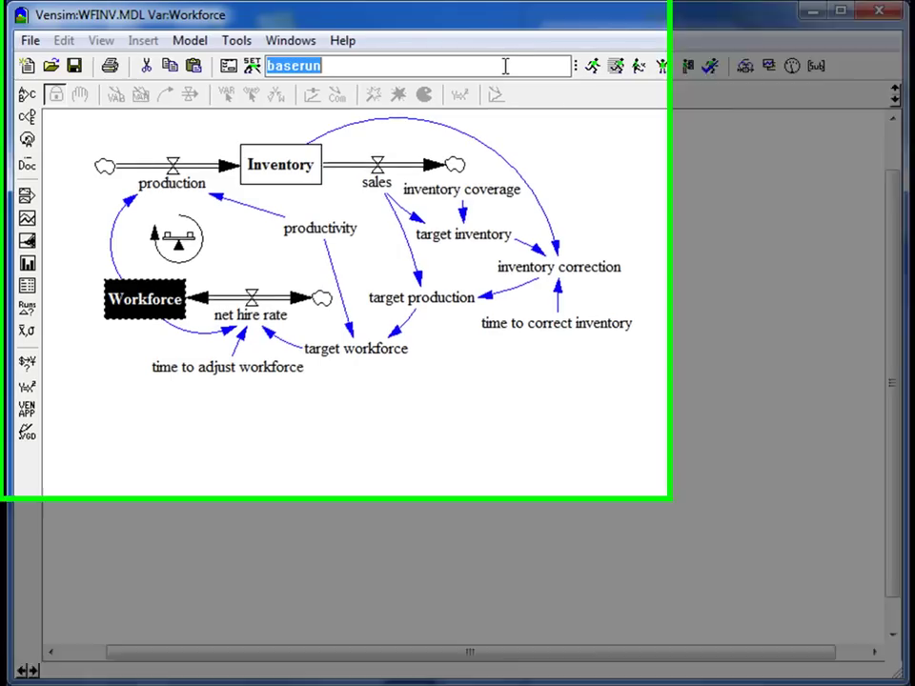
pyautogui.write('exper')
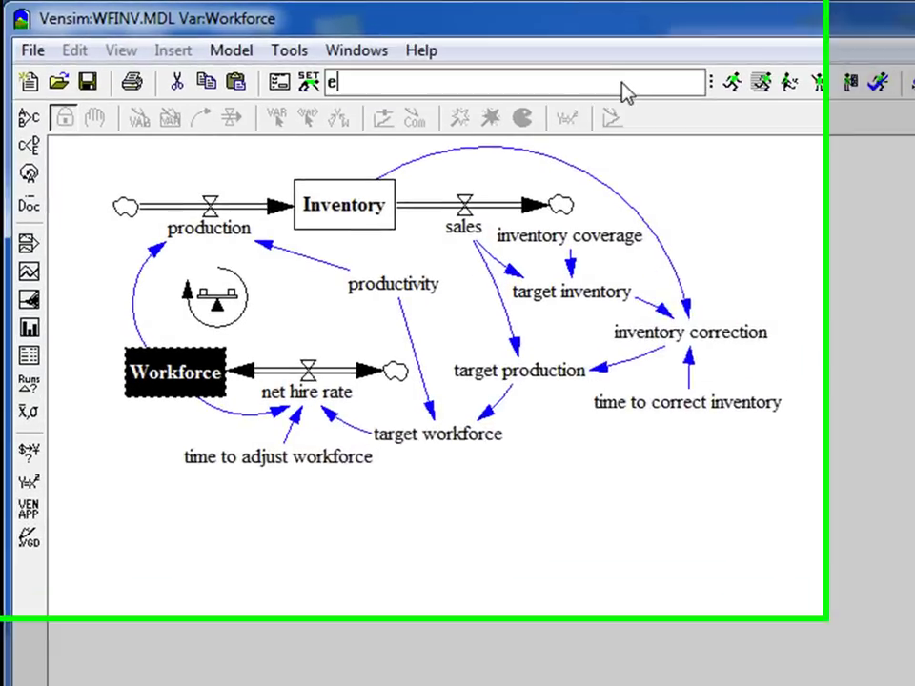
pyautogui.write('iment')
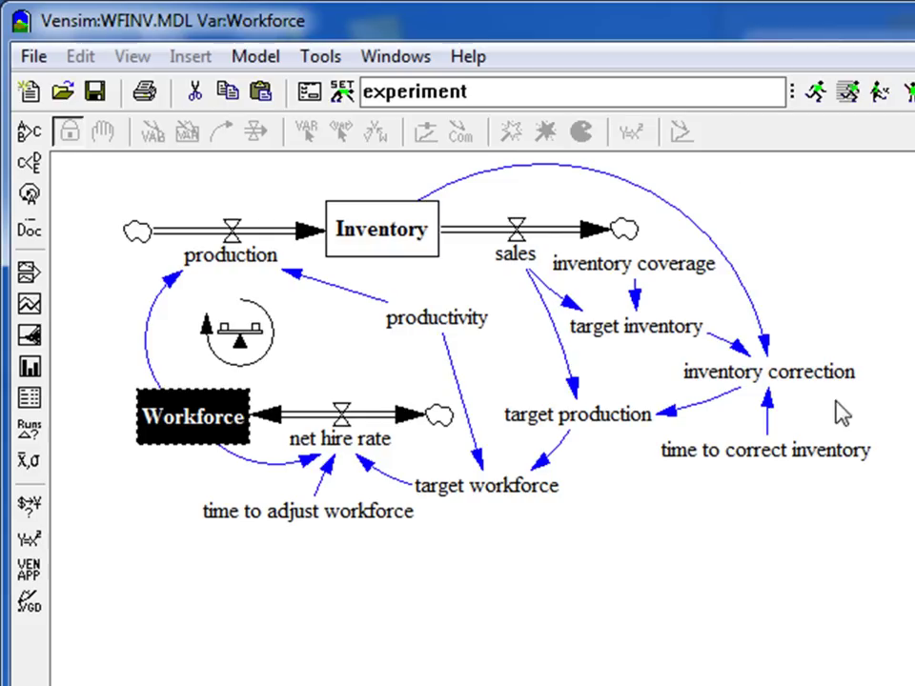
# Step: Set up a simulation with time to correct inventory temporarily set to 6 and run it, overwriting the existing experiment dataset
pyautogui.click(719, 457)
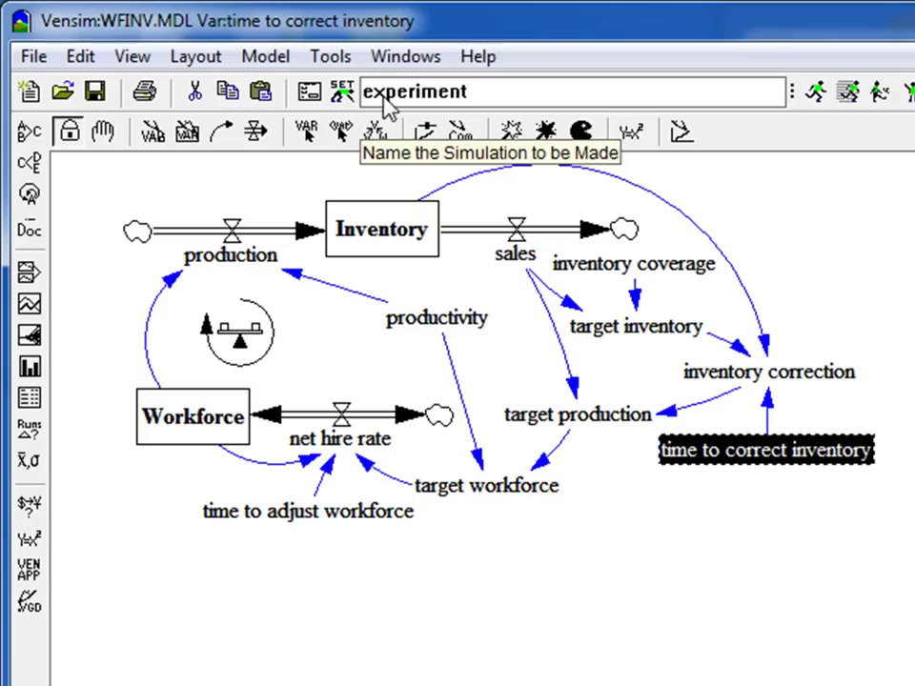
pyautogui.click(340, 93)
pyautogui.click(792, 451)
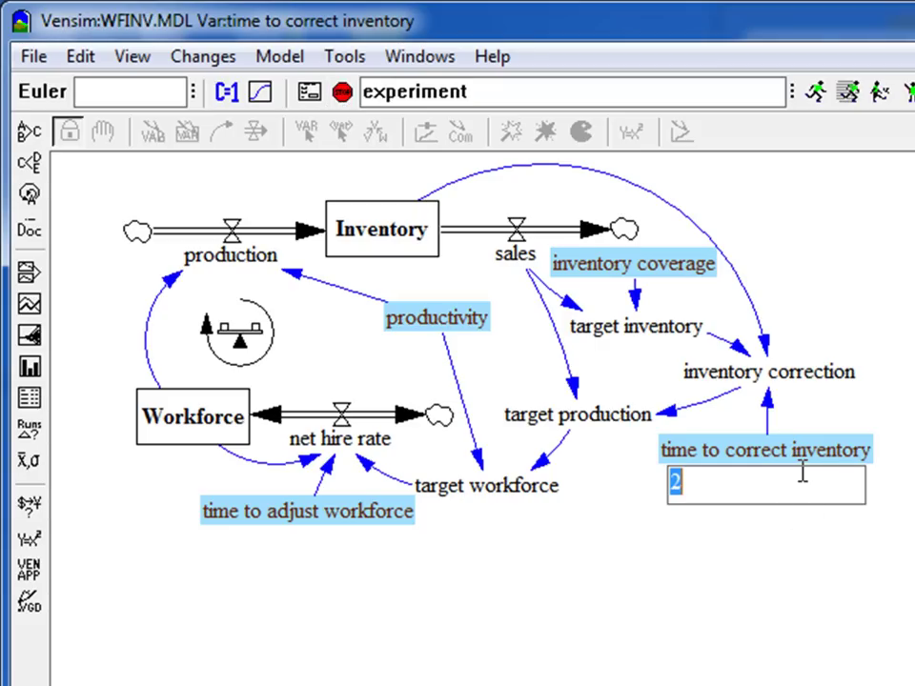
pyautogui.write('6')
pyautogui.press('Return')
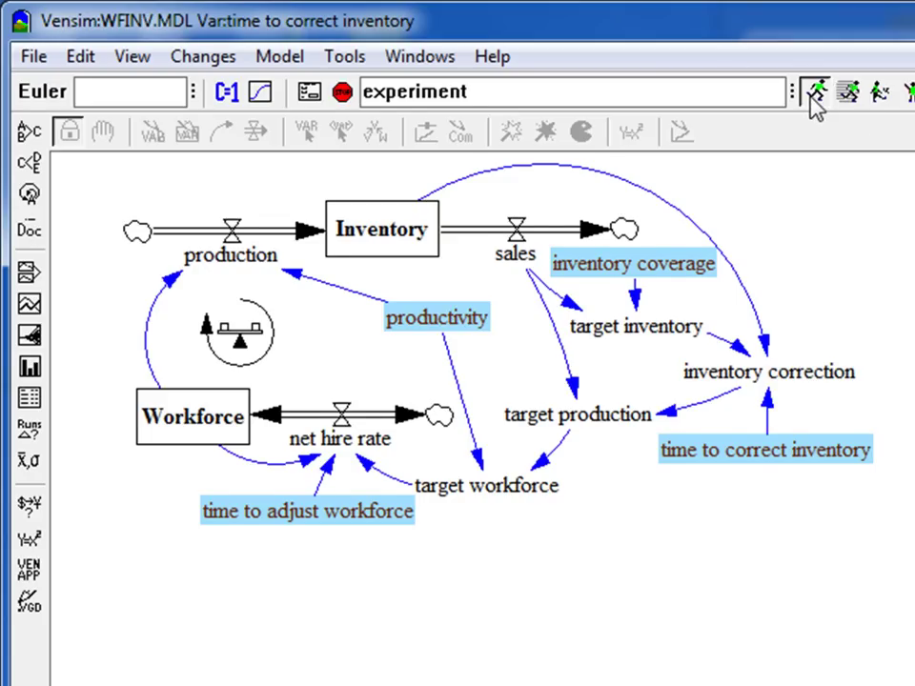
pyautogui.click(816, 92)
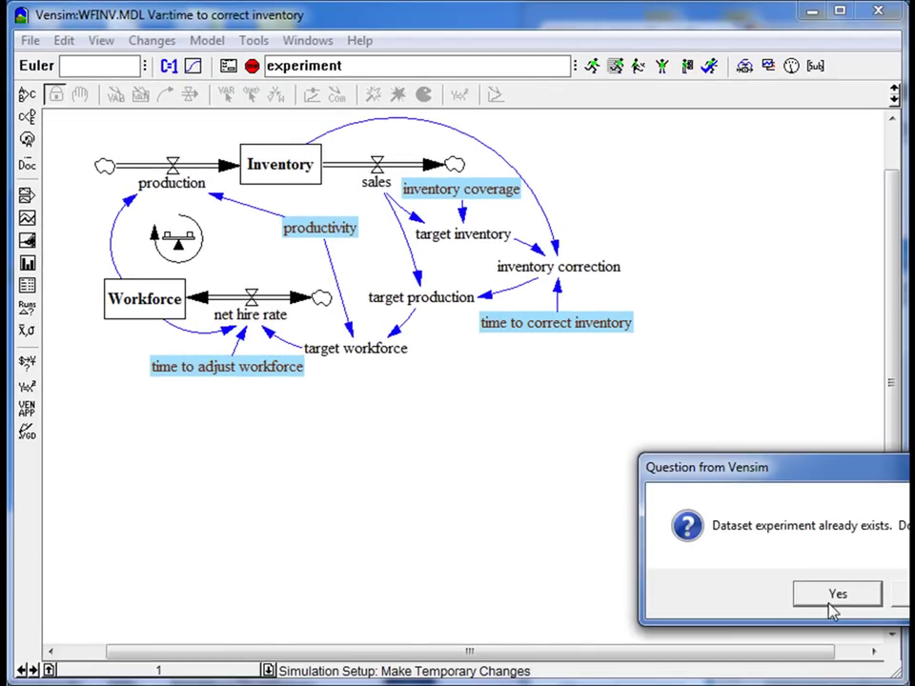
pyautogui.click(833, 598)
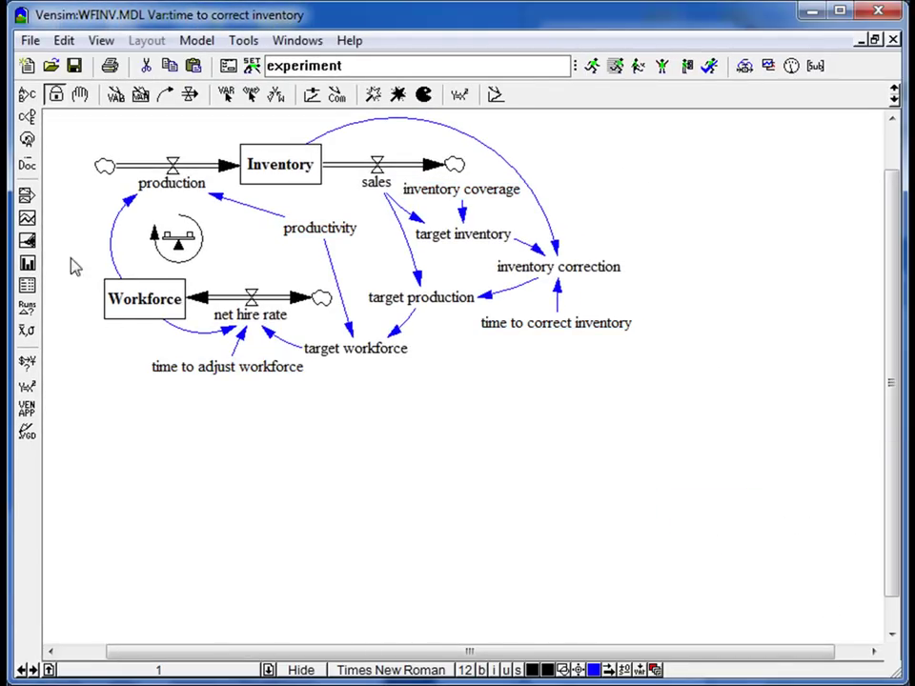
# Step: Plot a custom graph of Workforce comparing the experiment and baserun datasets, and enlarge the graph window
pyautogui.click(166, 319)
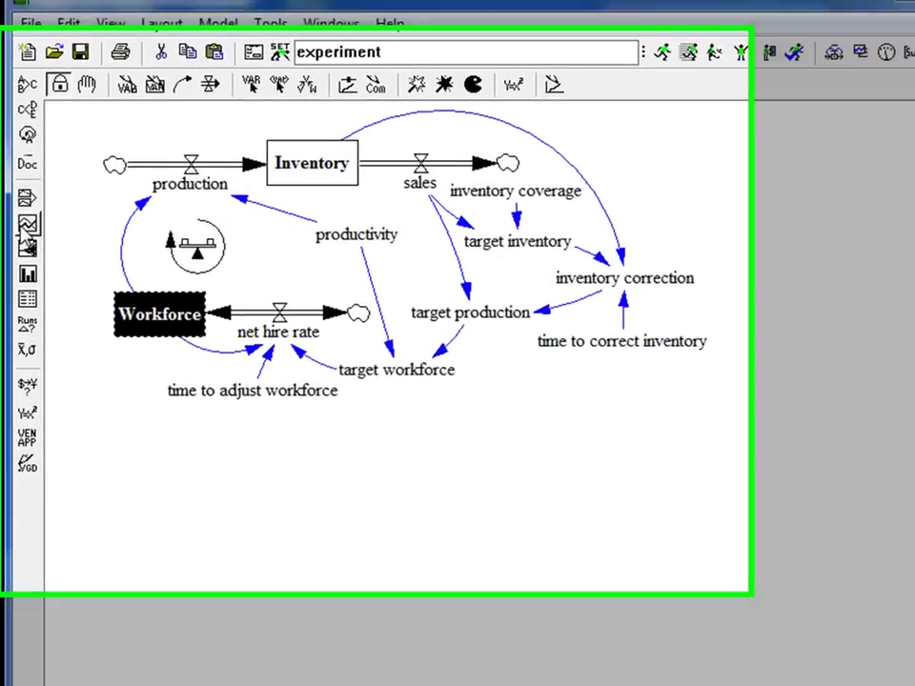
pyautogui.click(27, 217)
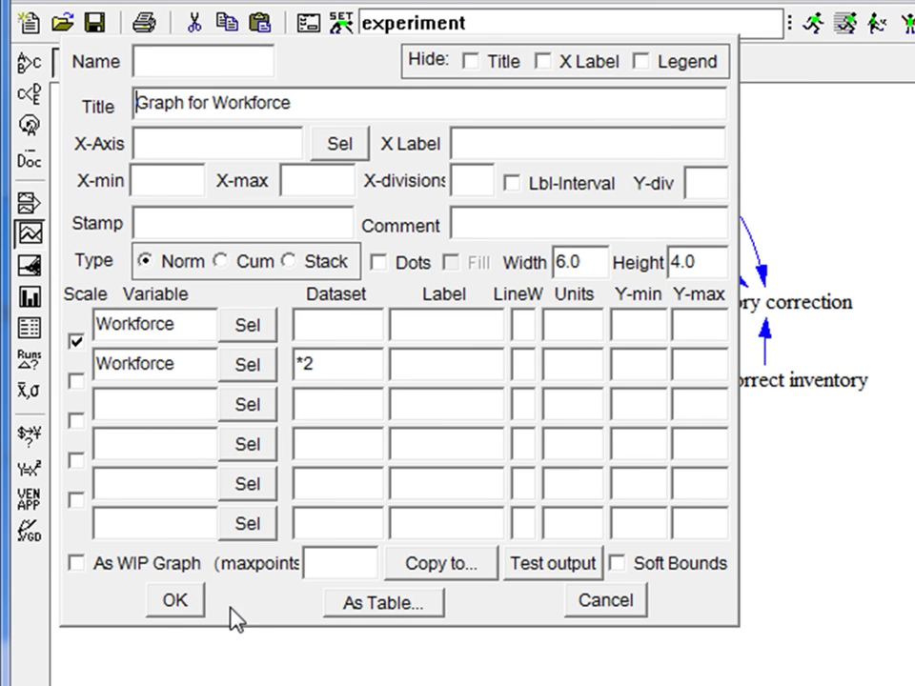
pyautogui.click(172, 602)
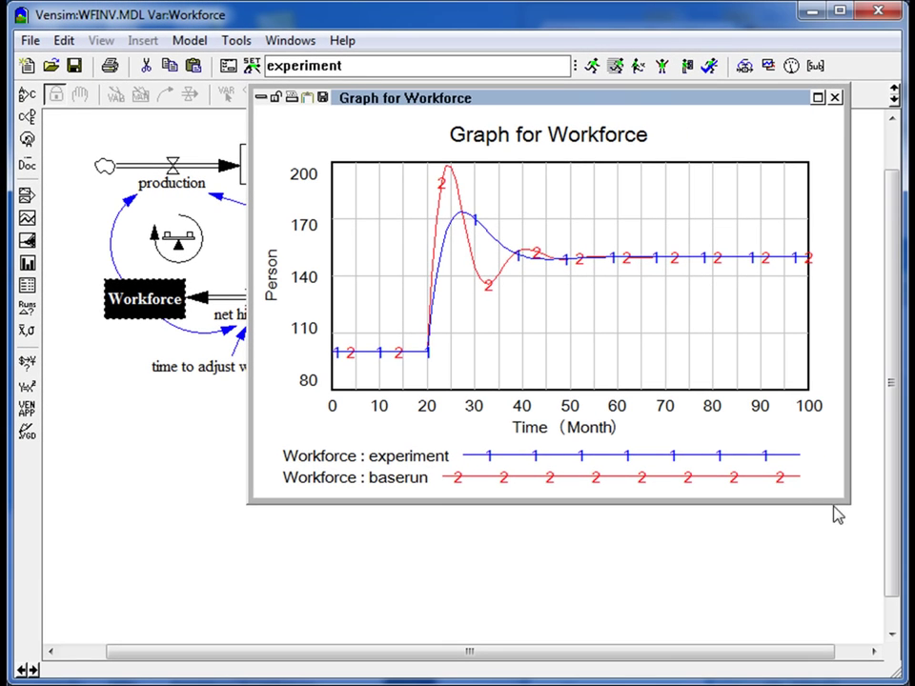
pyautogui.moveTo(847, 502); pyautogui.dragTo(869, 610)
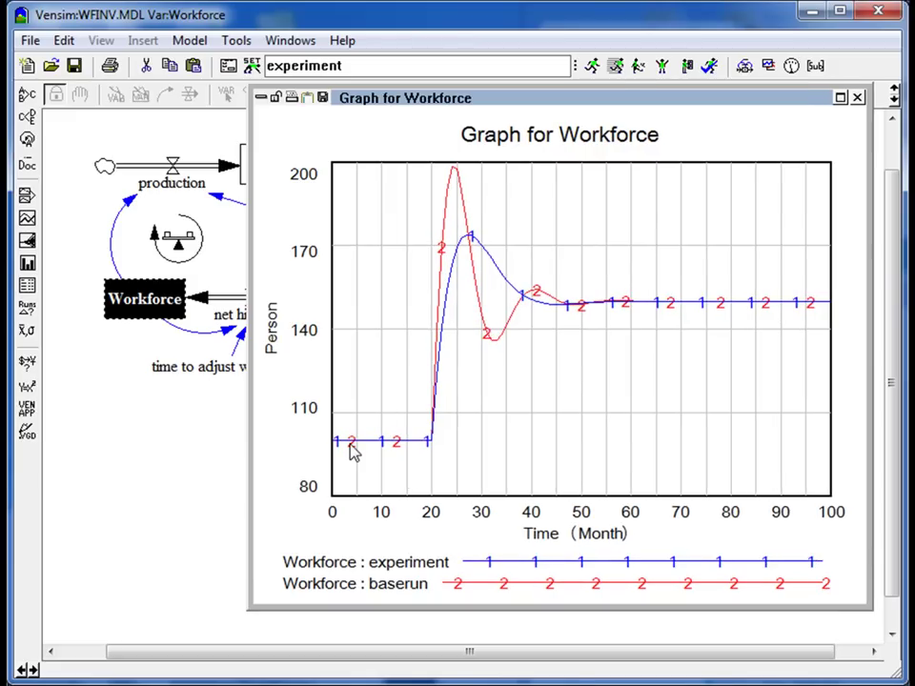
# Step: Reposition the Workforce graph window to compare the two curves, and close it
pyautogui.moveTo(624, 103); pyautogui.dragTo(547, 186)
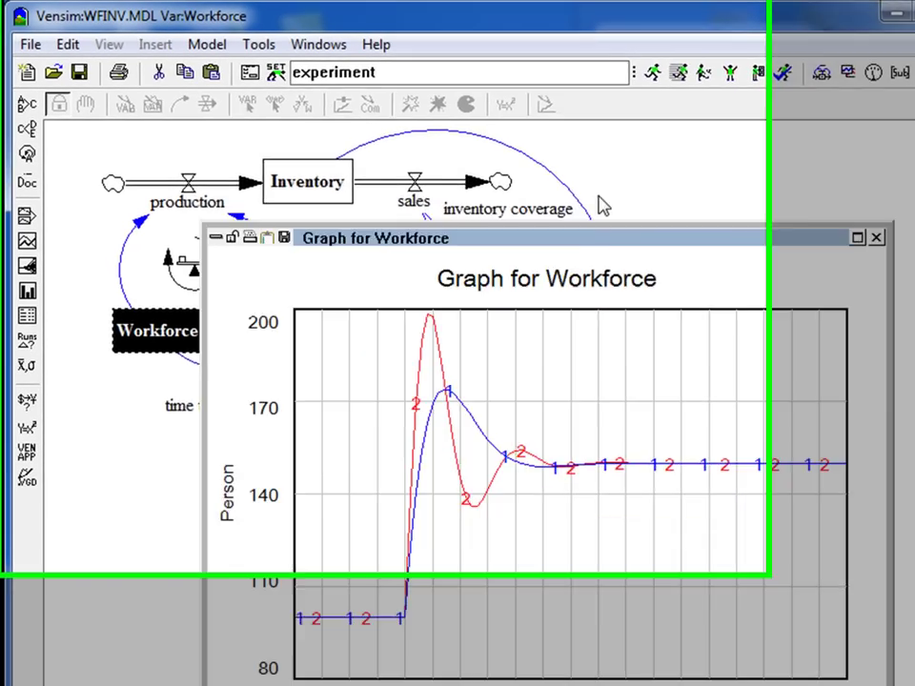
pyautogui.moveTo(602, 206); pyautogui.dragTo(586, 127)
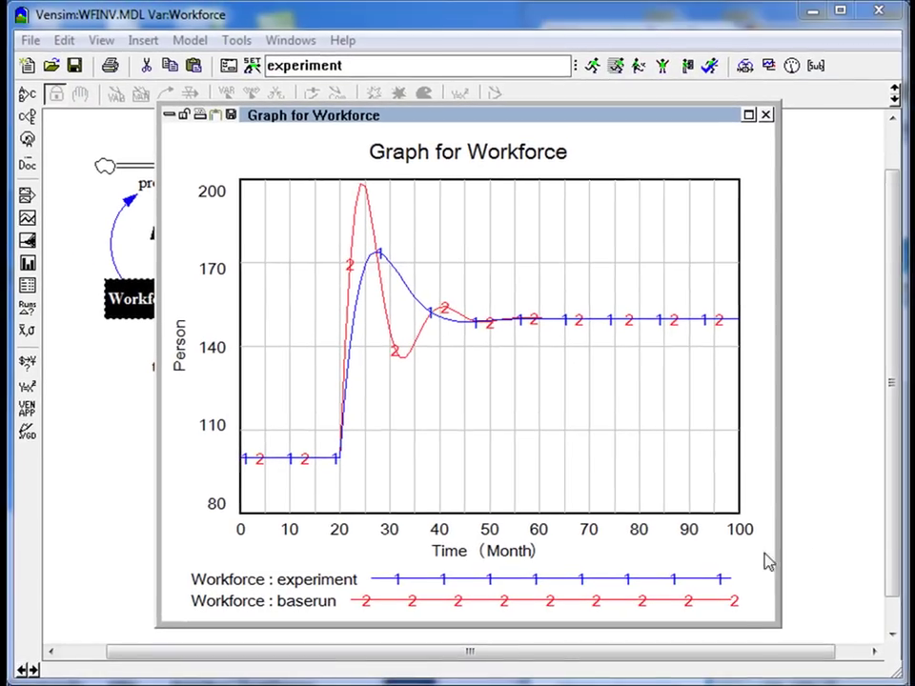
pyautogui.click(765, 115)
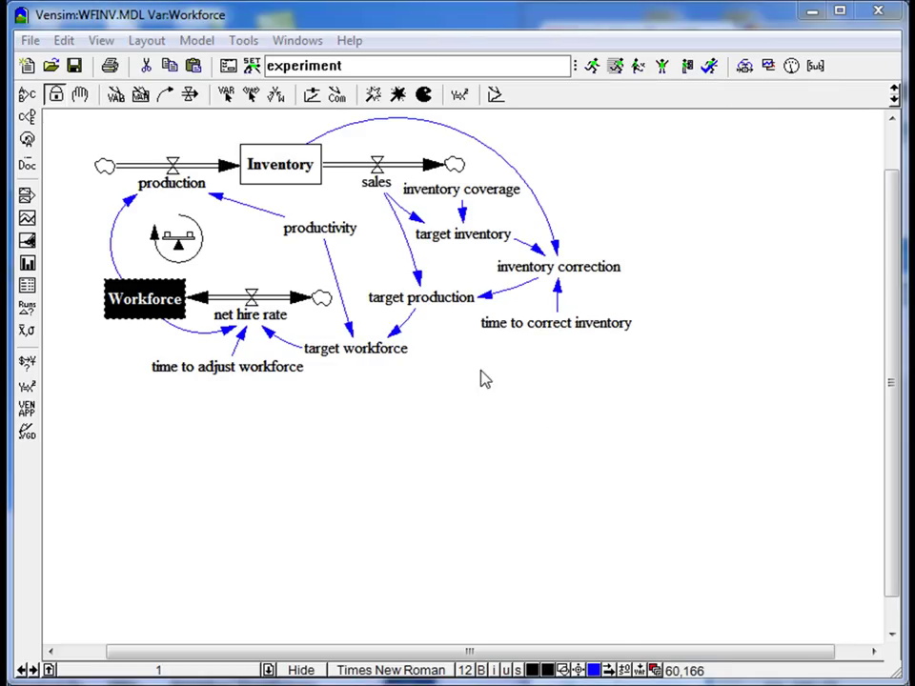
# Step: Rename the simulation run as baserun and run the model, overwriting the existing baserun dataset
pyautogui.click(307, 175)
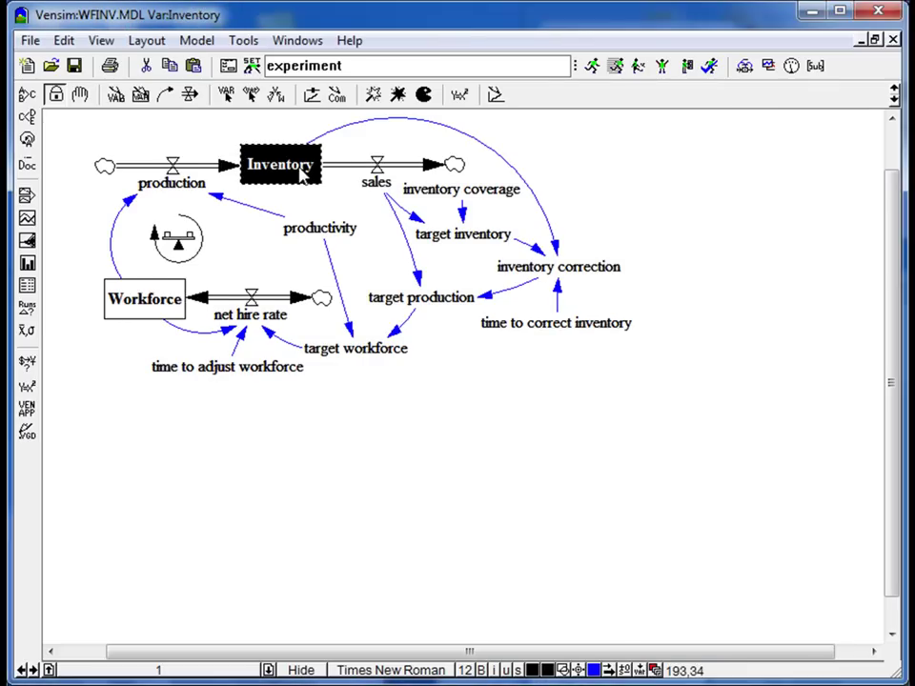
pyautogui.doubleClick(374, 66)
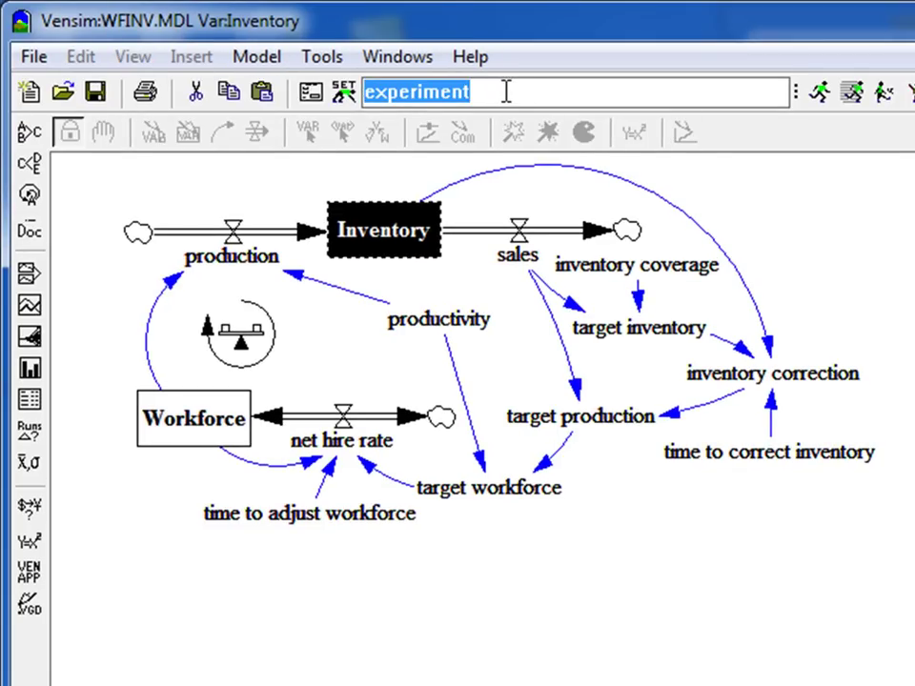
pyautogui.write('baserun')
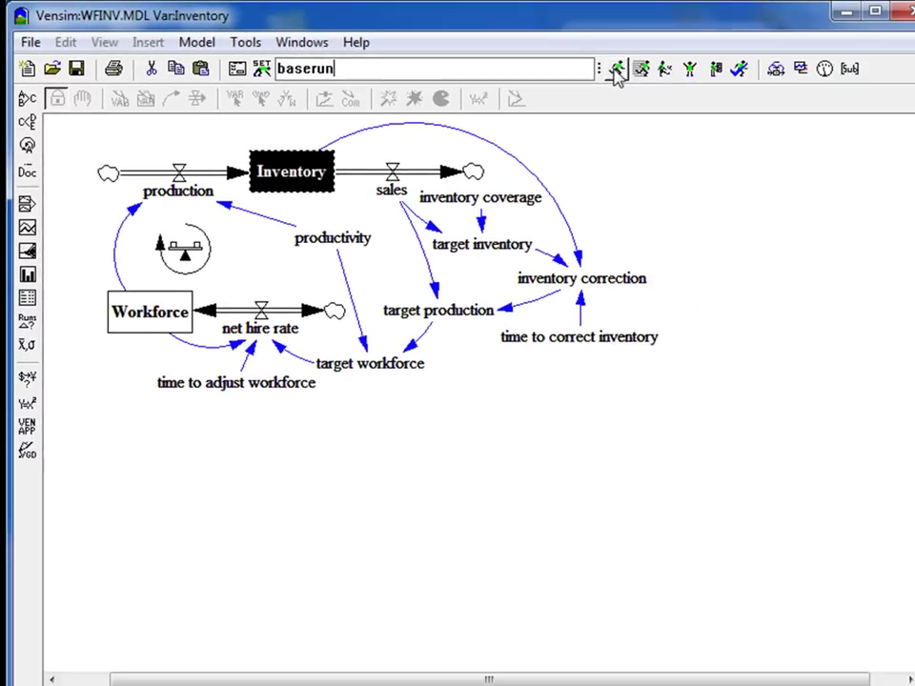
pyautogui.click(615, 72)
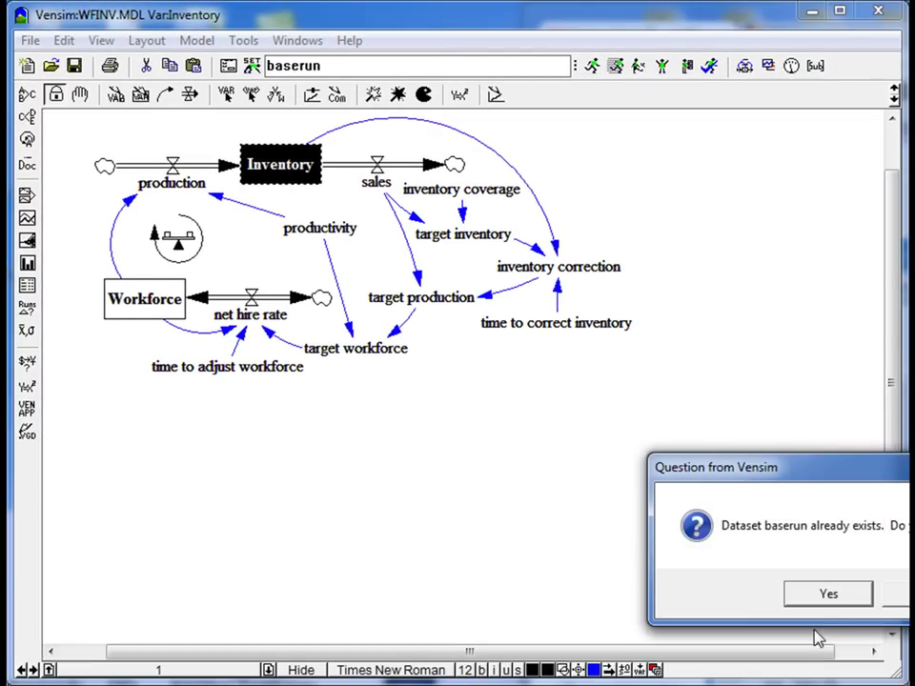
pyautogui.click(825, 596)
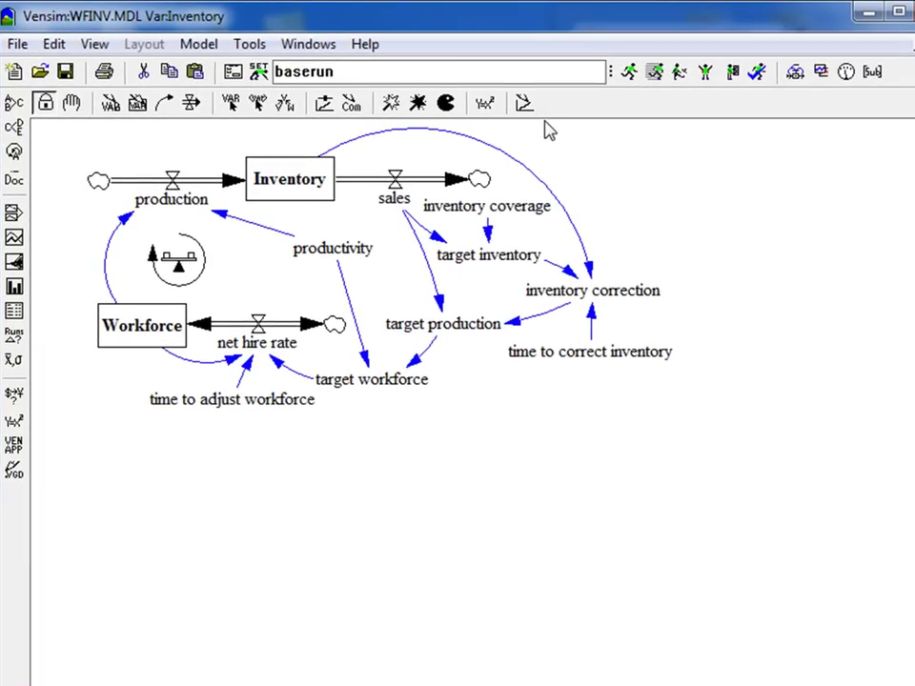
# Step: Check that the experiment and baserun datasets are loaded, and plot a custom graph of Inventory comparing both runs
pyautogui.click(844, 74)
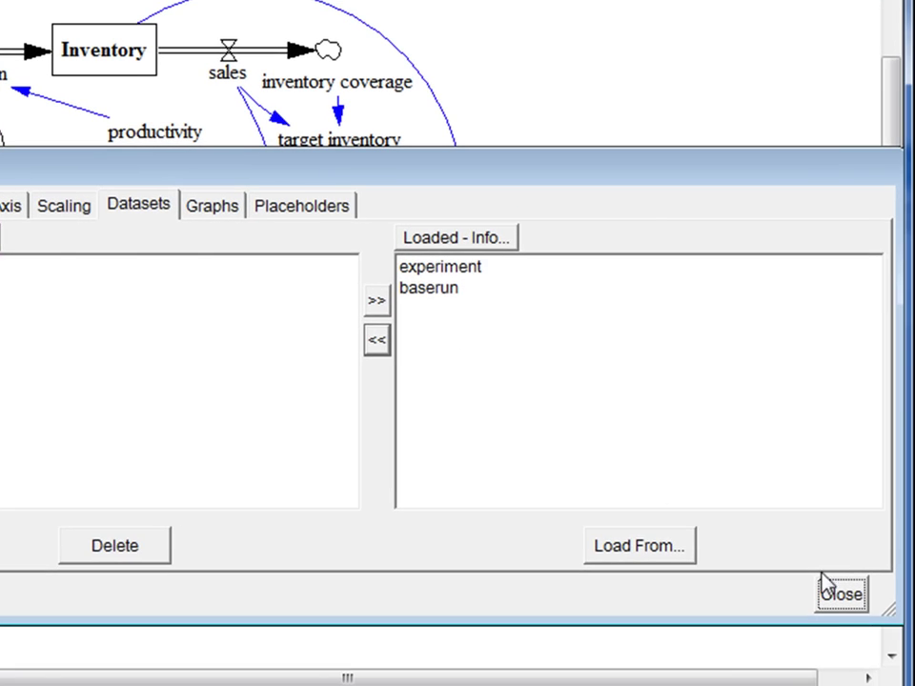
pyautogui.click(897, 633)
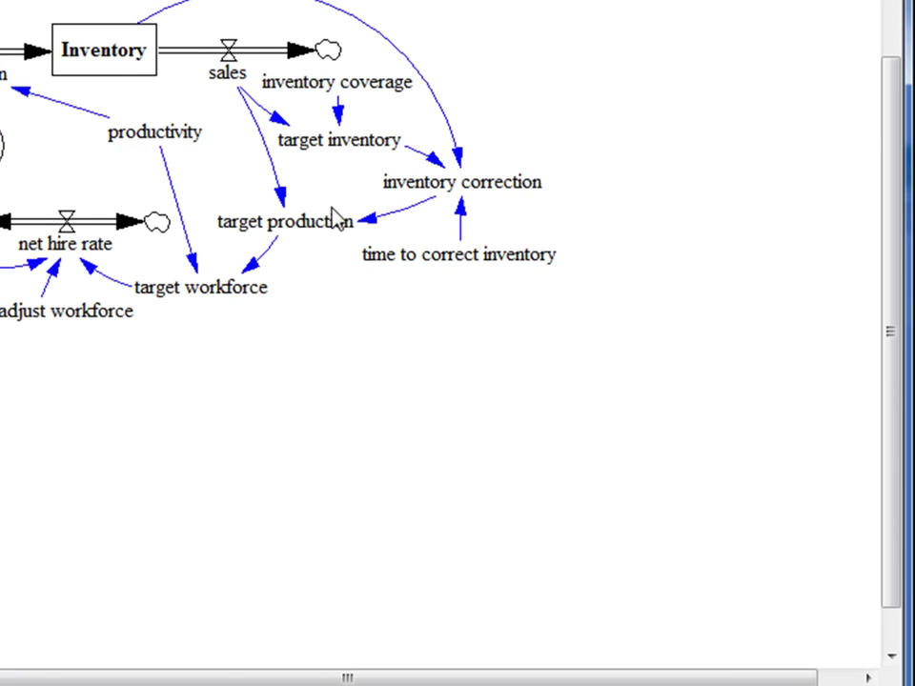
pyautogui.click(107, 50)
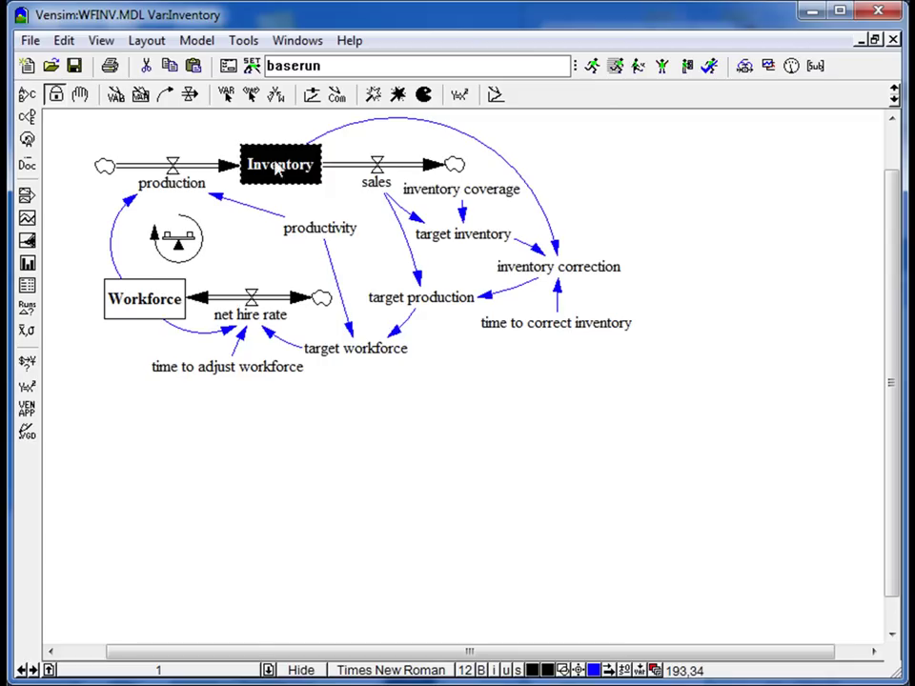
pyautogui.click(26, 218)
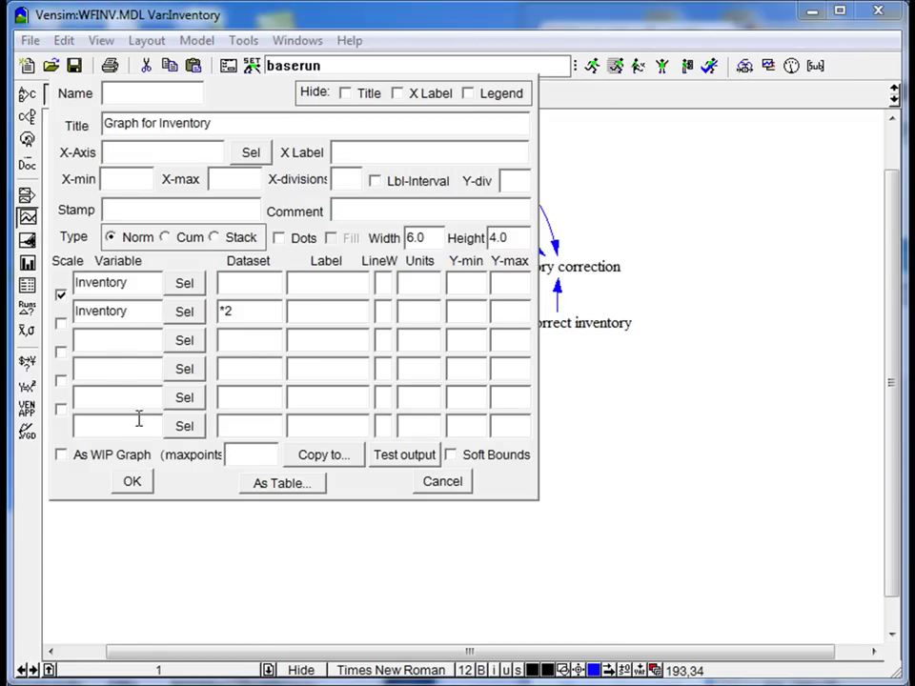
pyautogui.click(136, 484)
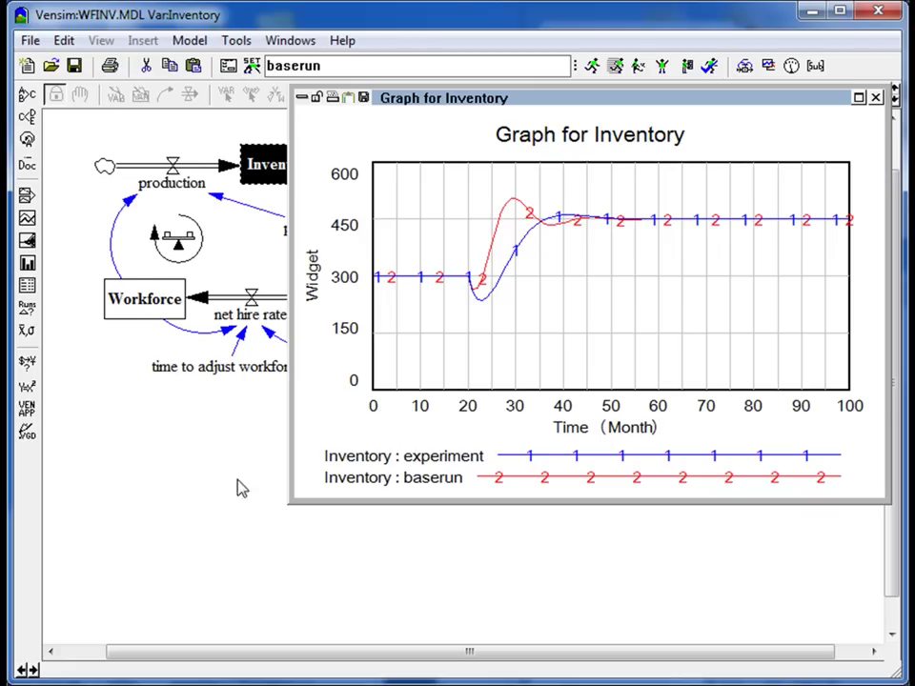
# Step: Reposition and enlarge the Inventory graph window to compare the experiment and baserun curves, and close it
pyautogui.moveTo(694, 100); pyautogui.dragTo(500, 124)
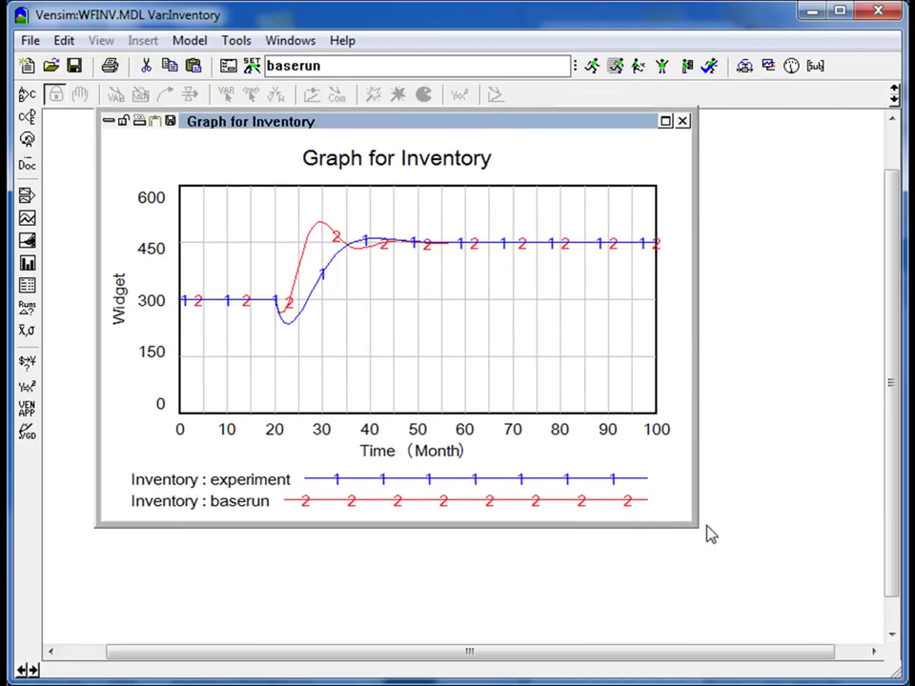
pyautogui.moveTo(688, 525); pyautogui.dragTo(826, 648)
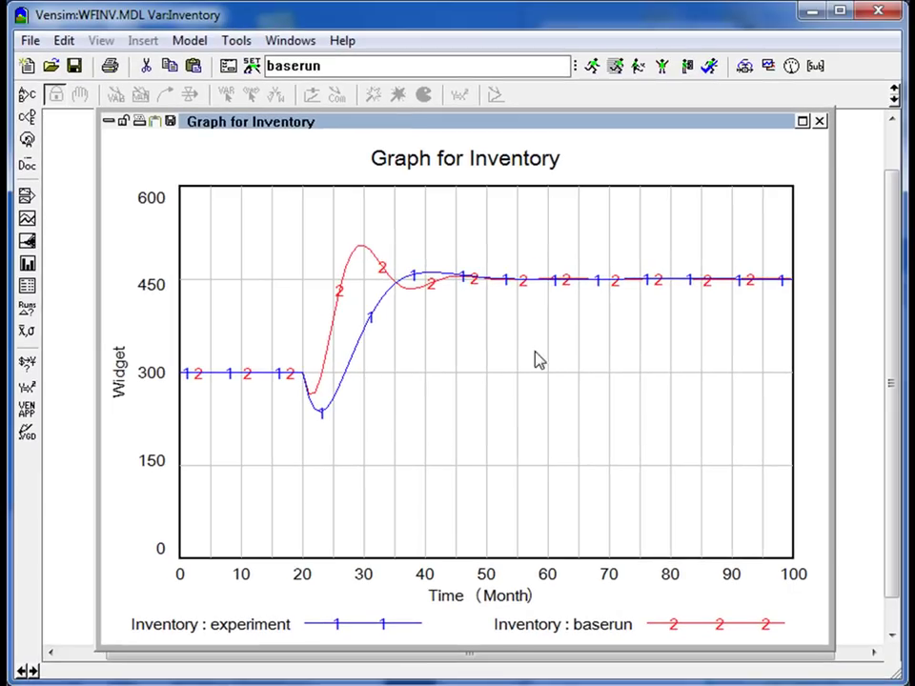
pyautogui.click(818, 122)
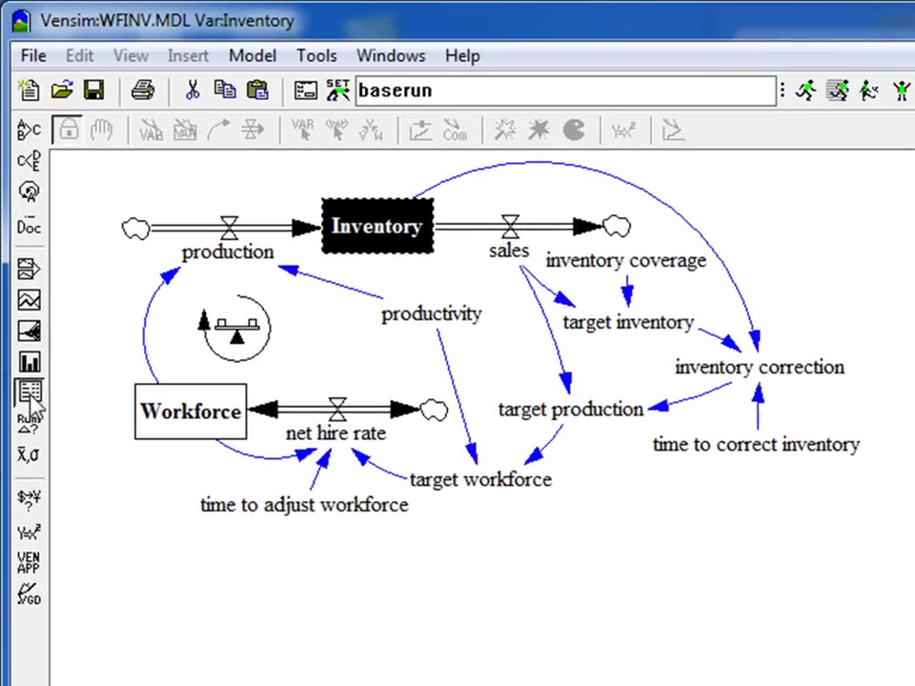
# Step: Open a table of Inventory over time for the experiment and baserun datasets, and examine the values through to the final months
pyautogui.click(26, 289)
pyautogui.moveTo(847, 231); pyautogui.dragTo(659, 206)
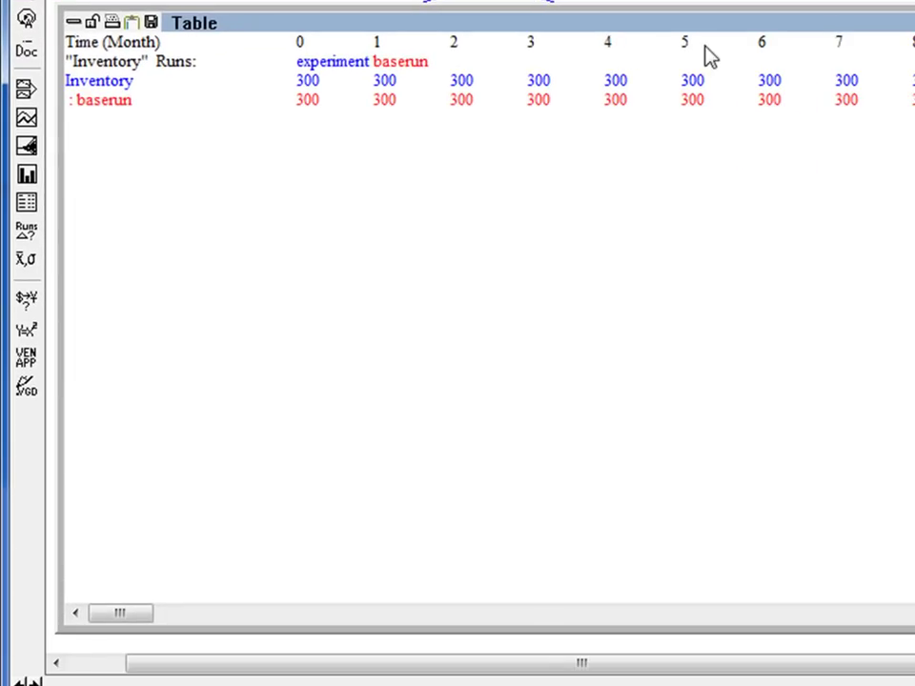
pyautogui.moveTo(113, 622); pyautogui.dragTo(268, 620)
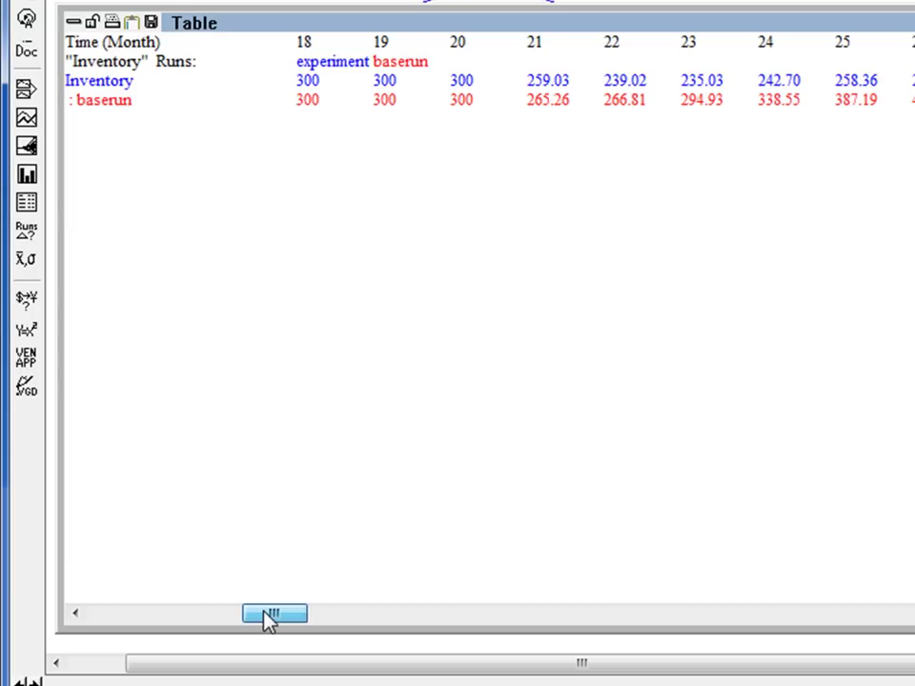
pyautogui.moveTo(270, 620); pyautogui.dragTo(878, 651)
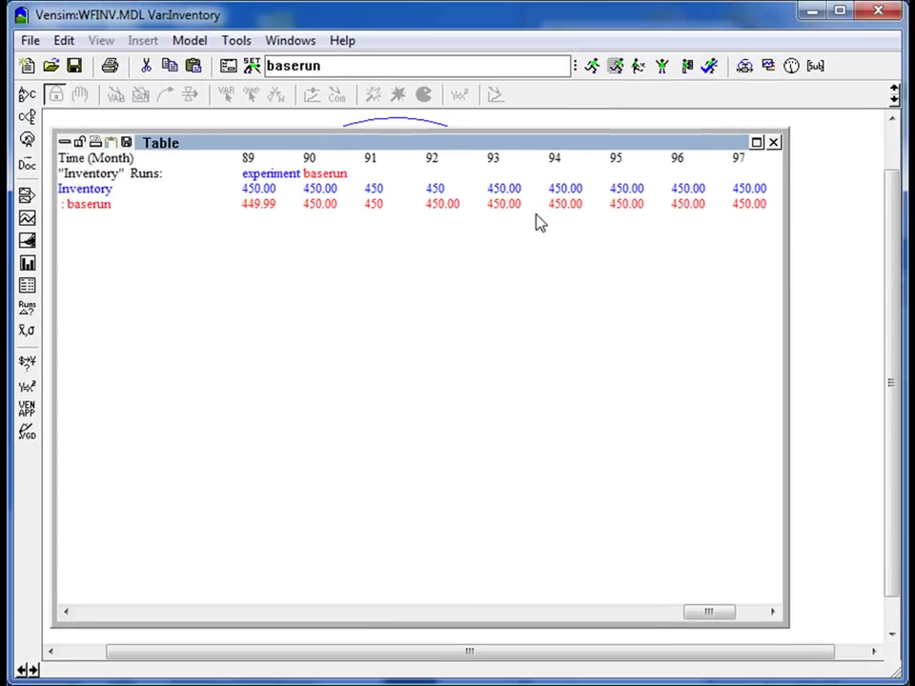
# Step: Compare a graph of Inventory, placed below the table's rows, with the tabulated values for months 27 to 35, and close both windows
pyautogui.click(27, 218)
pyautogui.click(131, 481)
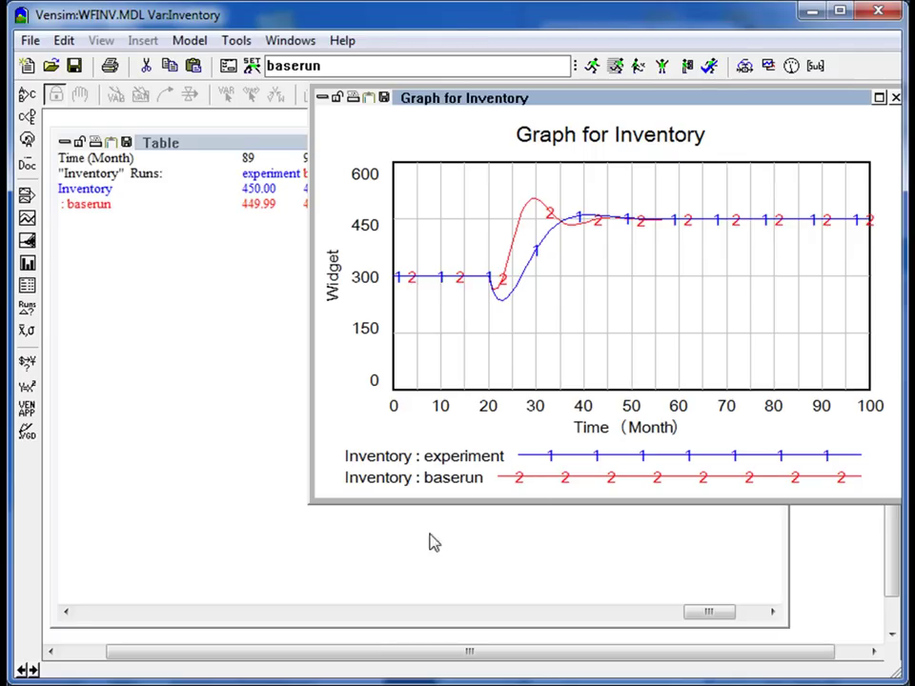
pyautogui.moveTo(655, 107); pyautogui.dragTo(426, 244)
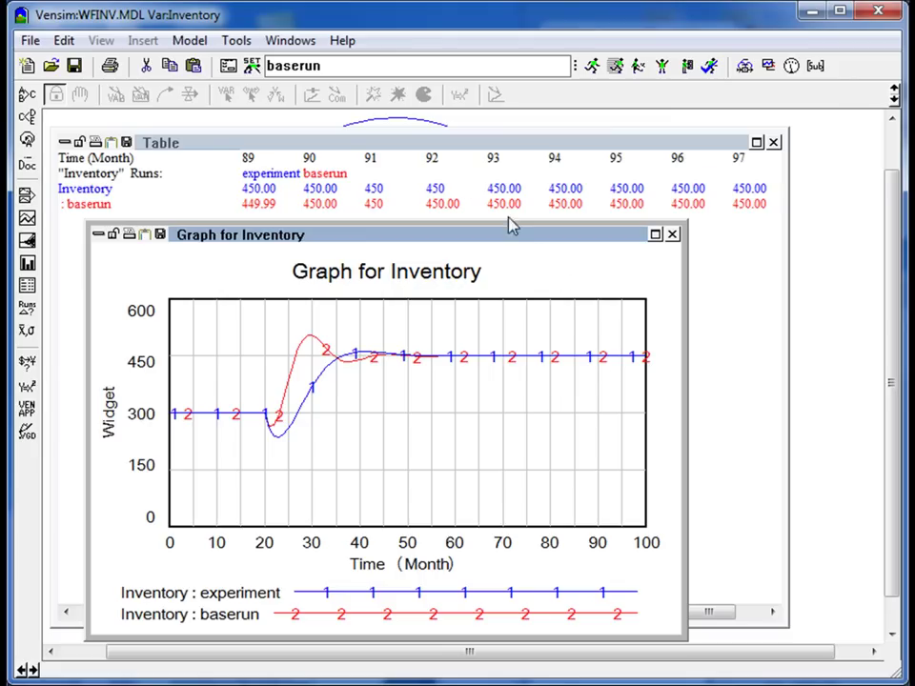
pyautogui.moveTo(730, 620); pyautogui.dragTo(307, 612)
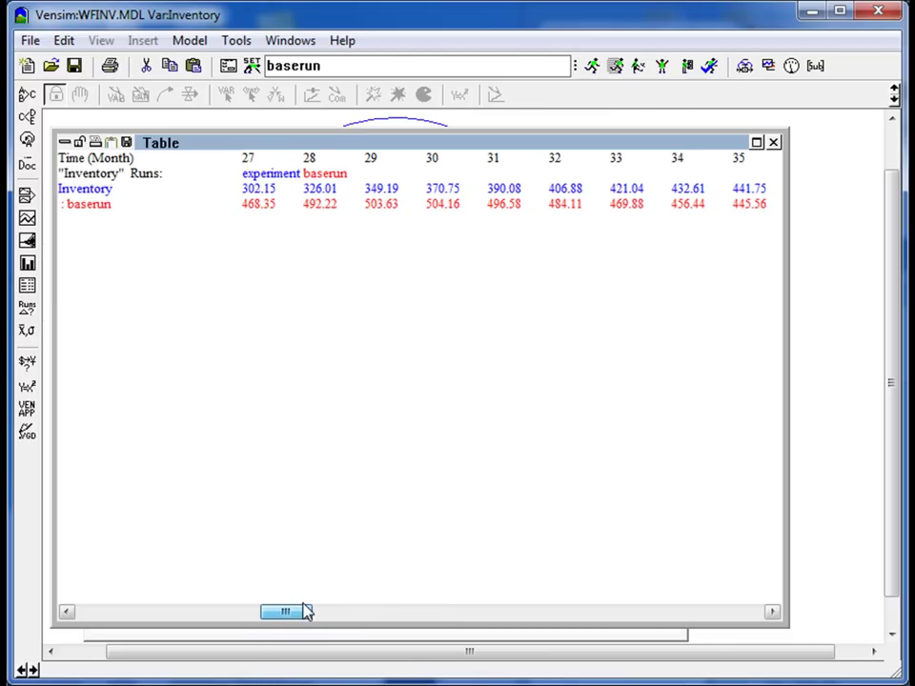
pyautogui.click(454, 636)
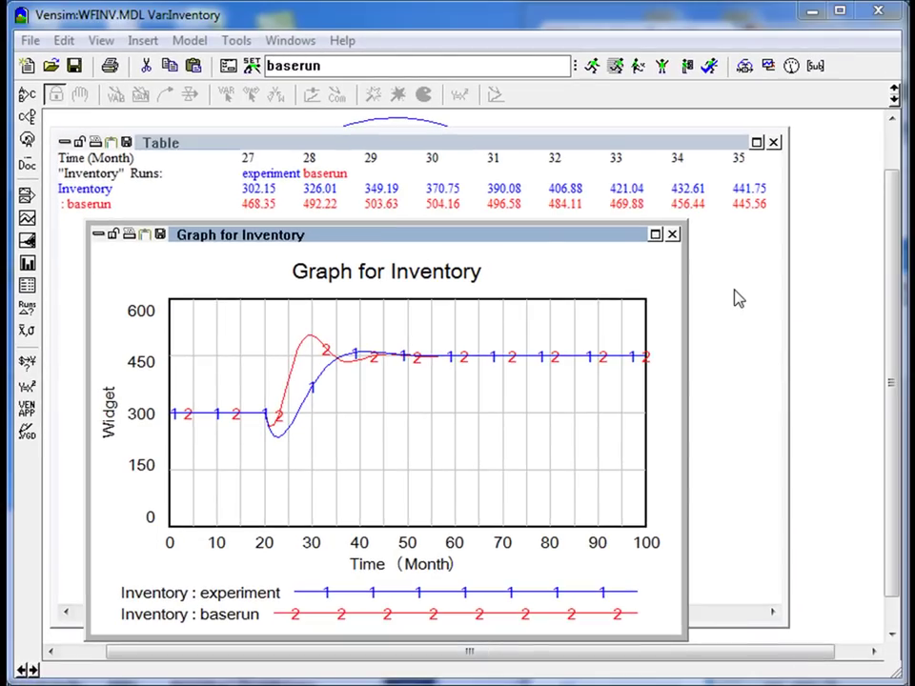
pyautogui.click(672, 235)
pyautogui.click(773, 142)
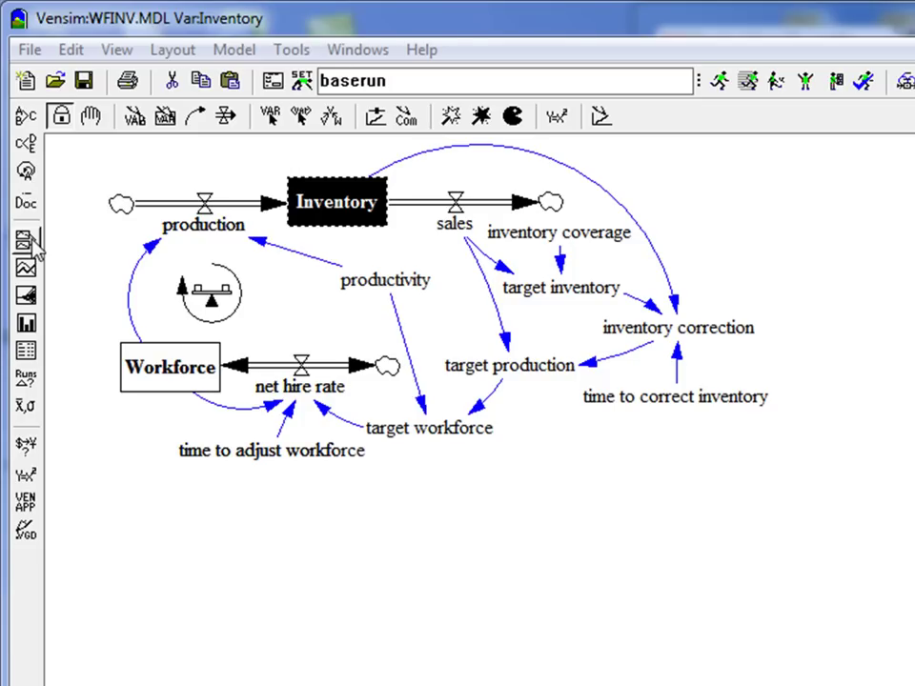
# Step: Show the causes strip graph for Inventory and move its window clear of the Inventory and Workforce stocks
pyautogui.click(34, 240)
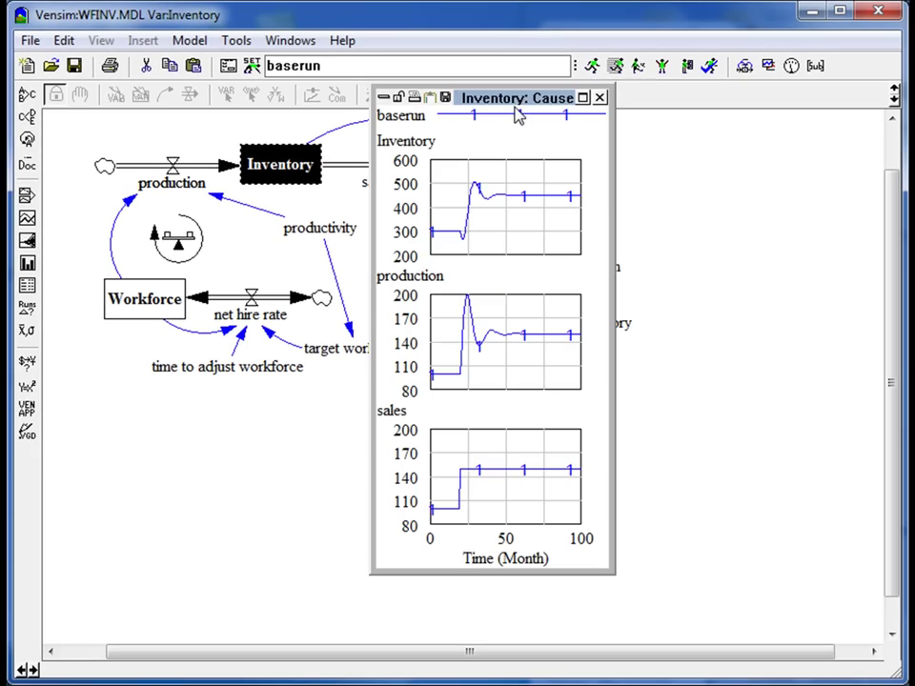
pyautogui.moveTo(518, 107); pyautogui.dragTo(745, 127)
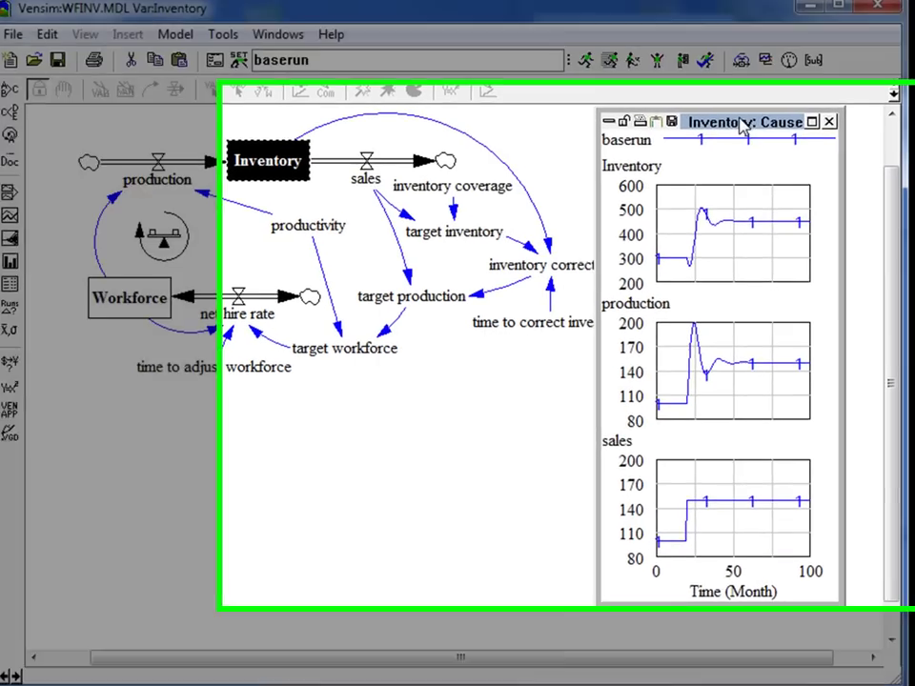